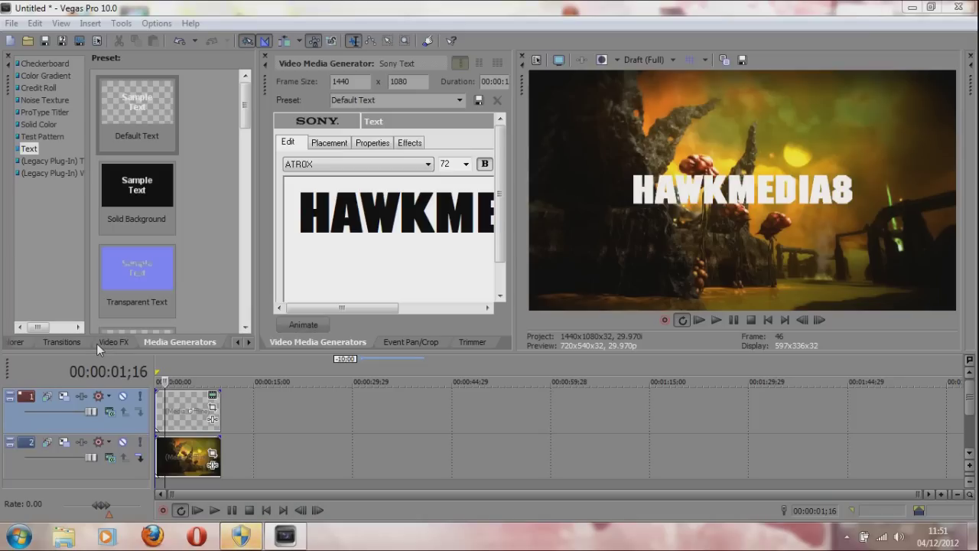
Step: Drag the Moderate Light Rays preset from Video FX onto the HAWKMEDIA8 text event
{"action": "left_click", "coordinate": [107, 343]}
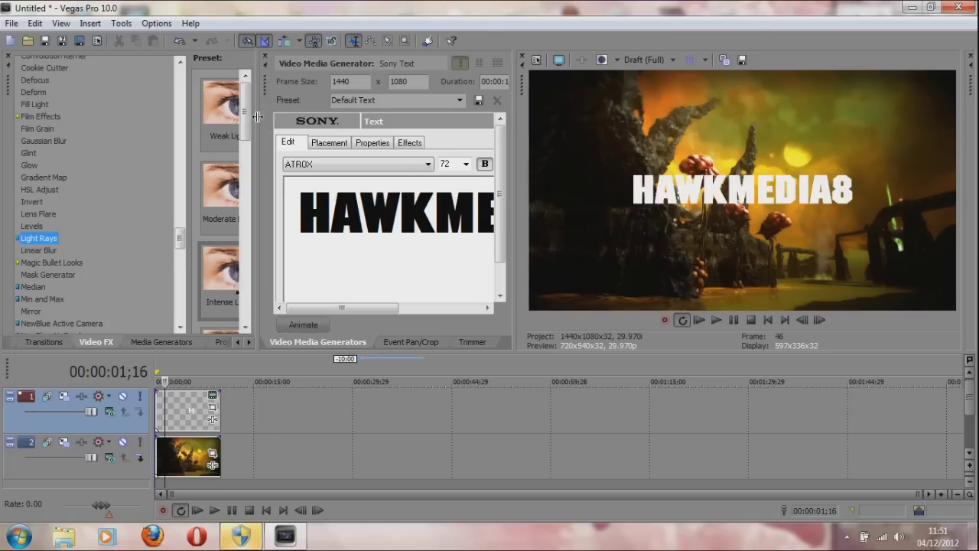
{"action": "left_click_drag", "start_coordinate": [261, 115], "coordinate": [328, 115]}
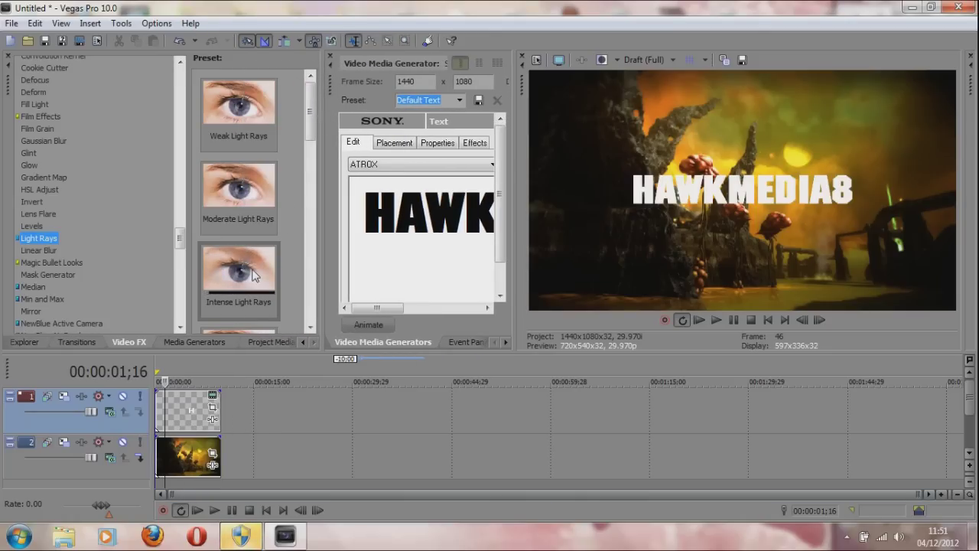
{"action": "left_click", "coordinate": [245, 193]}
{"action": "left_click_drag", "start_coordinate": [228, 217], "coordinate": [184, 406]}
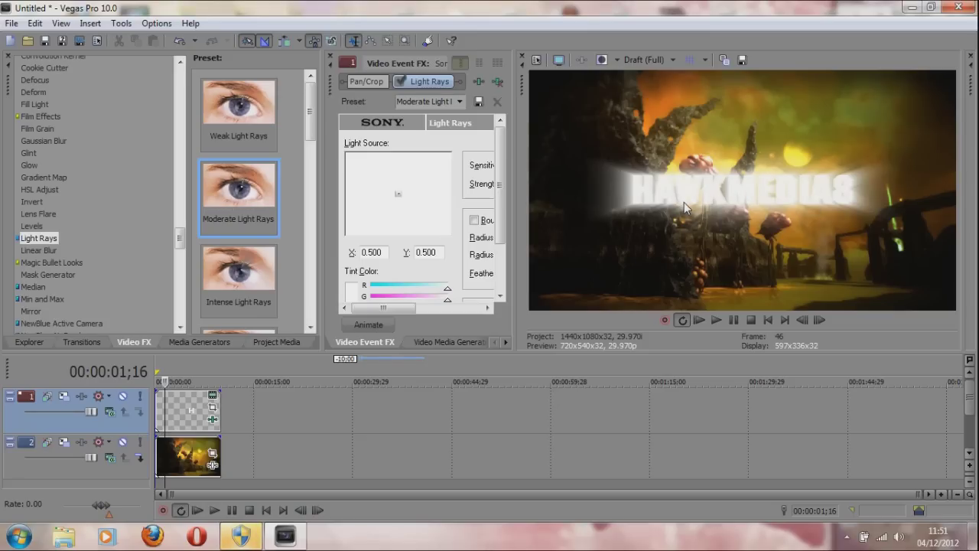
Step: Turn on Animate for the Light Rays effect and widen the Video Event FX panels
{"action": "left_click_drag", "start_coordinate": [525, 184], "coordinate": [568, 182]}
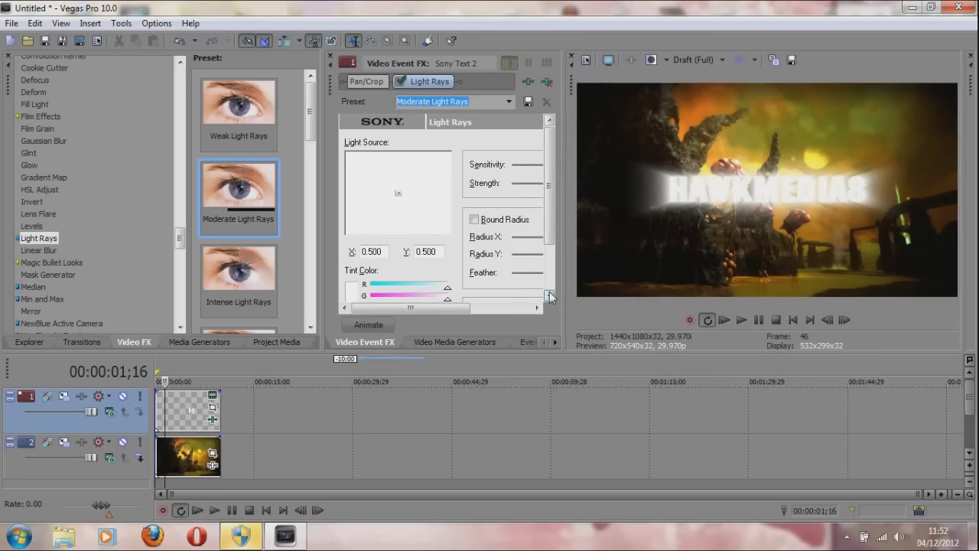
{"action": "left_click", "coordinate": [368, 325]}
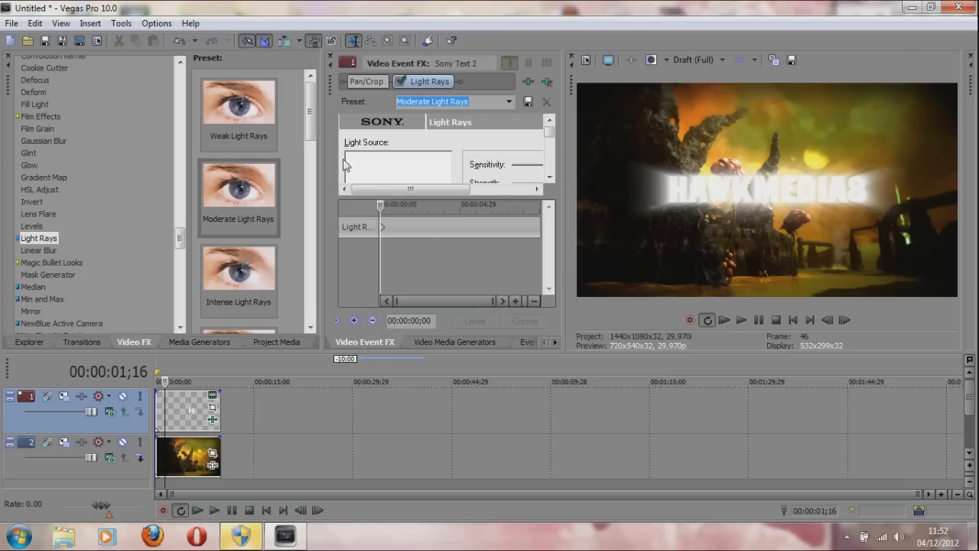
{"action": "left_click_drag", "start_coordinate": [324, 158], "coordinate": [253, 157]}
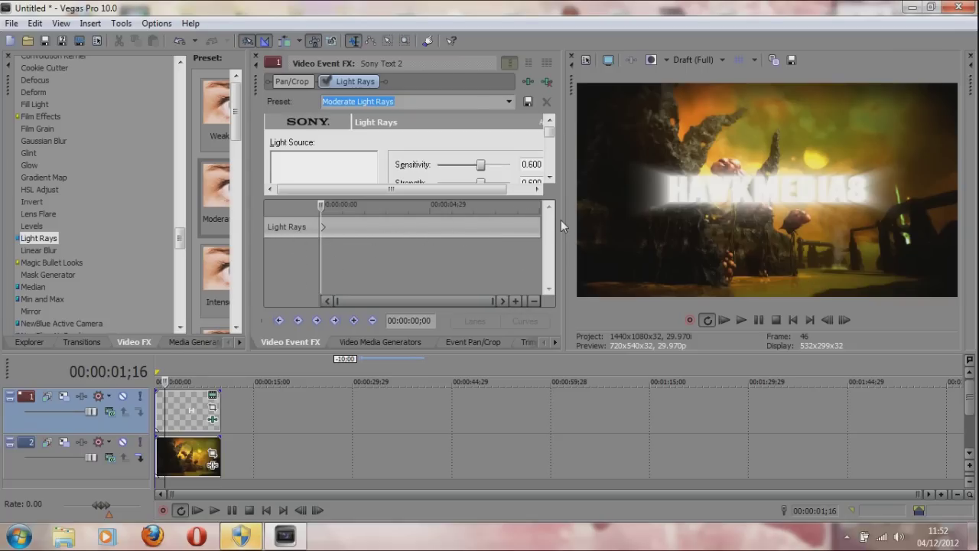
{"action": "left_click_drag", "start_coordinate": [567, 222], "coordinate": [602, 224]}
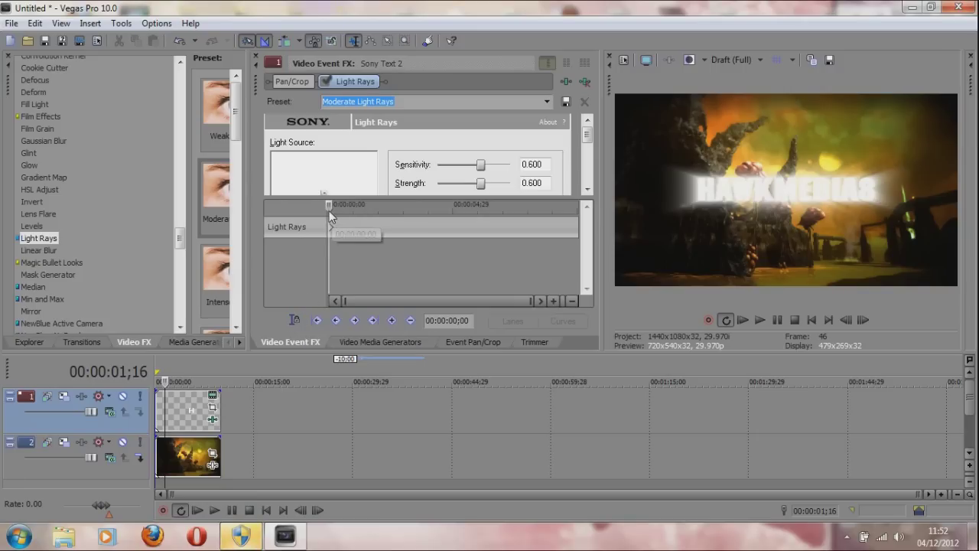
Step: Enlarge the keyframe timeline and sync the effect cursor to the project, near three seconds
{"action": "left_click_drag", "start_coordinate": [328, 205], "coordinate": [406, 217]}
{"action": "left_click", "coordinate": [294, 320]}
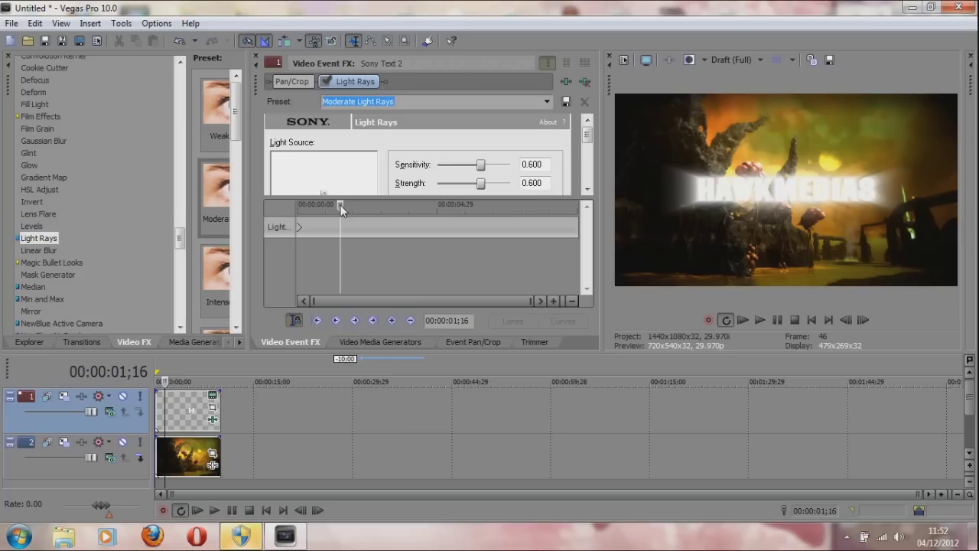
{"action": "mouse_move", "coordinate": [342, 204]}
{"action": "left_mouse_down"}
{"action": "mouse_move", "coordinate": [469, 207]}
{"action": "mouse_move", "coordinate": [367, 212]}
{"action": "mouse_move", "coordinate": [511, 203]}
{"action": "mouse_move", "coordinate": [342, 220]}
{"action": "left_mouse_up"}
Step: Select the first keyframe at 00:00:00;00 and drag the Light Source point left
{"action": "mouse_move", "coordinate": [299, 226]}
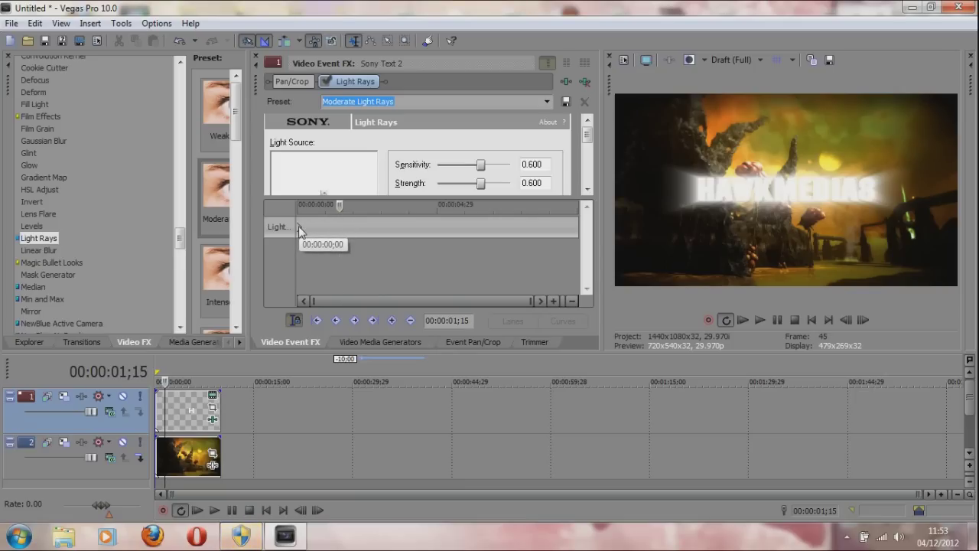
{"action": "left_click", "coordinate": [298, 226]}
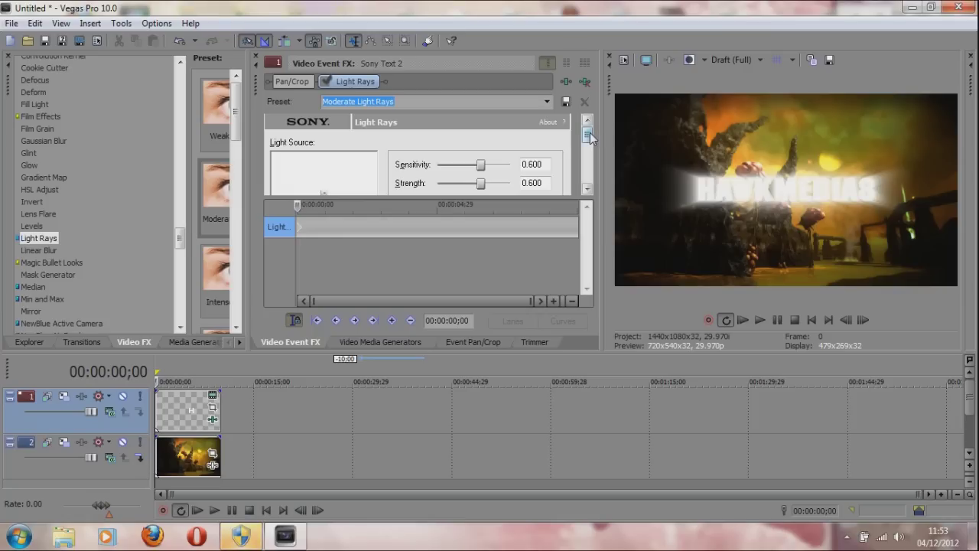
{"action": "scroll", "coordinate": [469, 138], "scroll_direction": "down", "scroll_amount": 2}
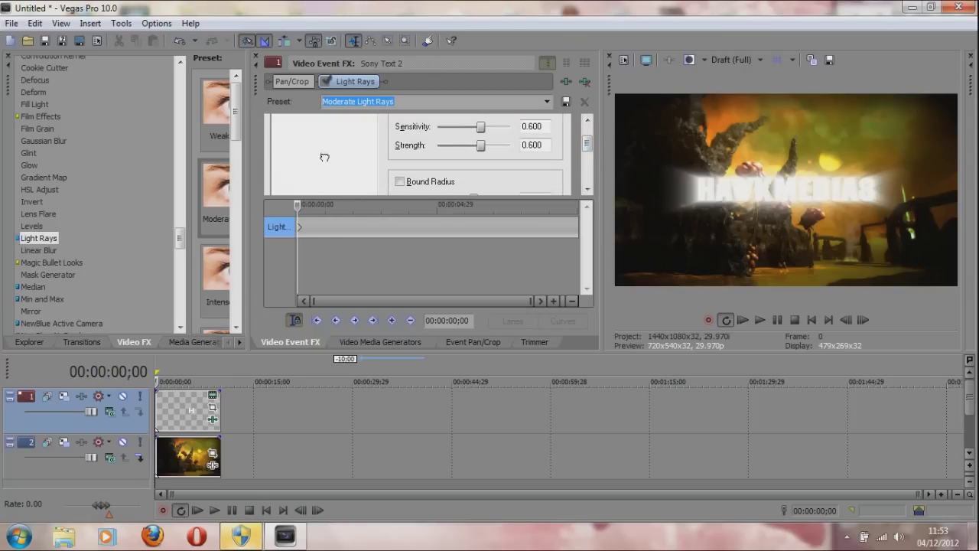
{"action": "left_click_drag", "start_coordinate": [325, 157], "coordinate": [286, 156]}
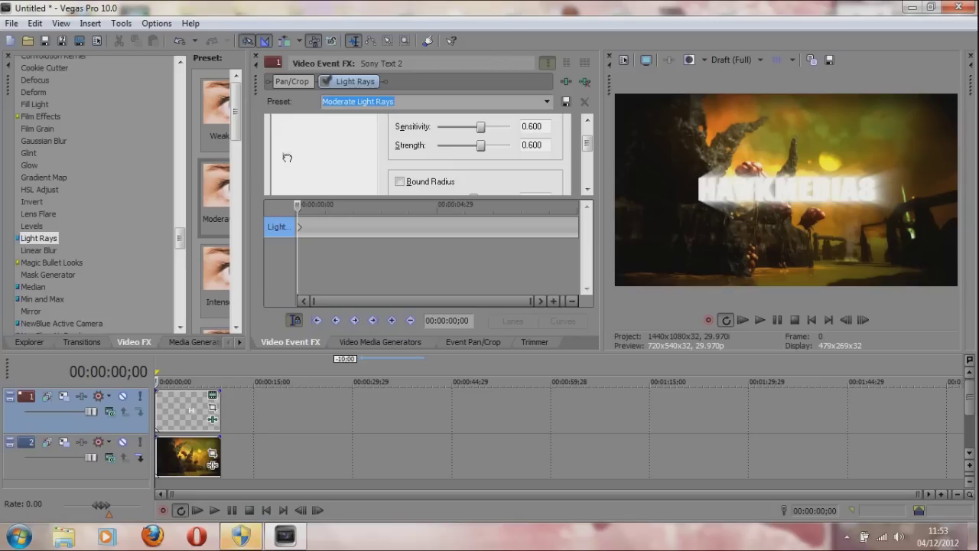
Step: Add a keyframe at 00:00:03;28 with the Light Source moved right to X 0.862, Y 0.467
{"action": "left_click", "coordinate": [408, 225]}
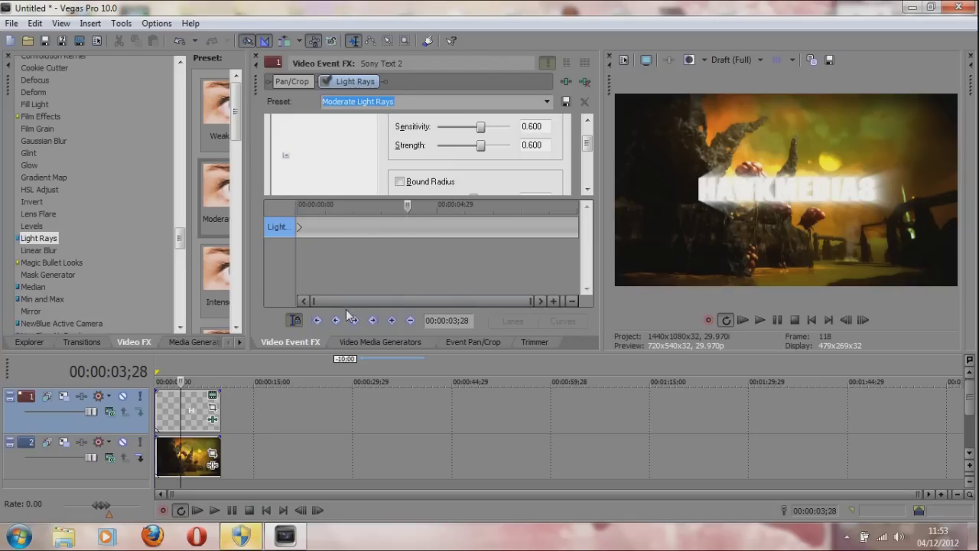
{"action": "left_click", "coordinate": [391, 320]}
{"action": "left_click_drag", "start_coordinate": [296, 157], "coordinate": [362, 155]}
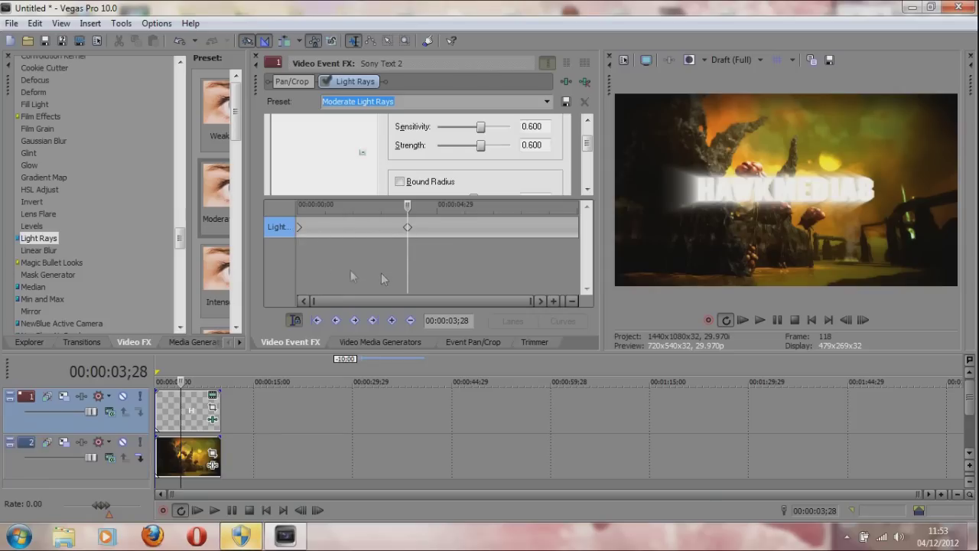
Step: Preview the rays sweeping from the start, then widen the effect settings panel
{"action": "left_click", "coordinate": [811, 320]}
{"action": "left_click", "coordinate": [756, 320]}
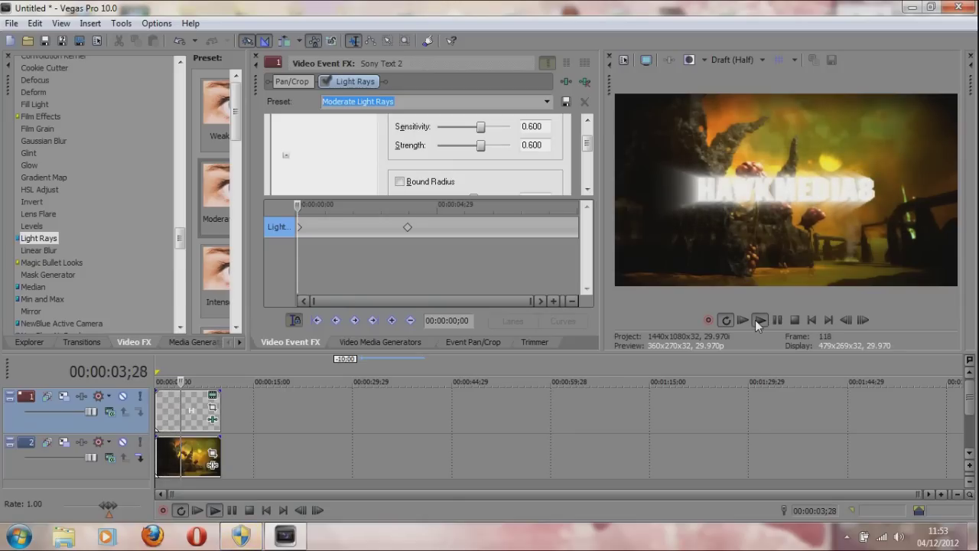
{"action": "left_click", "coordinate": [777, 321]}
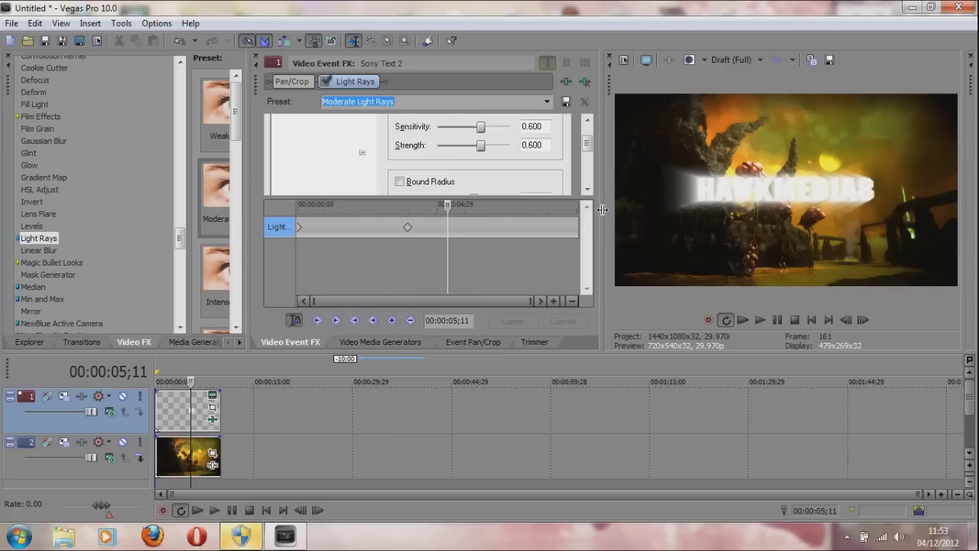
{"action": "left_click_drag", "start_coordinate": [604, 211], "coordinate": [636, 219]}
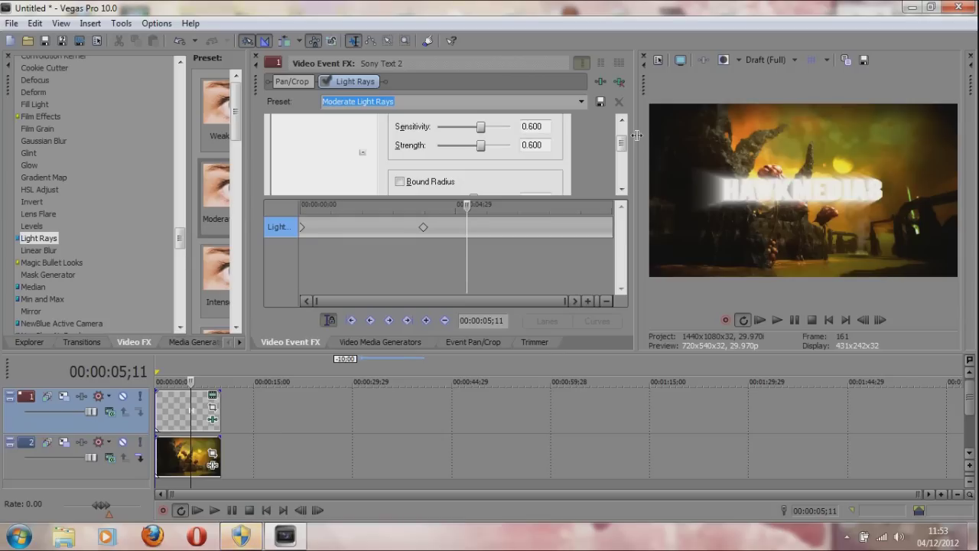
{"action": "mouse_move", "coordinate": [622, 144]}
{"action": "left_mouse_down"}
{"action": "mouse_move", "coordinate": [623, 132]}
{"action": "mouse_move", "coordinate": [622, 157]}
{"action": "left_mouse_up"}
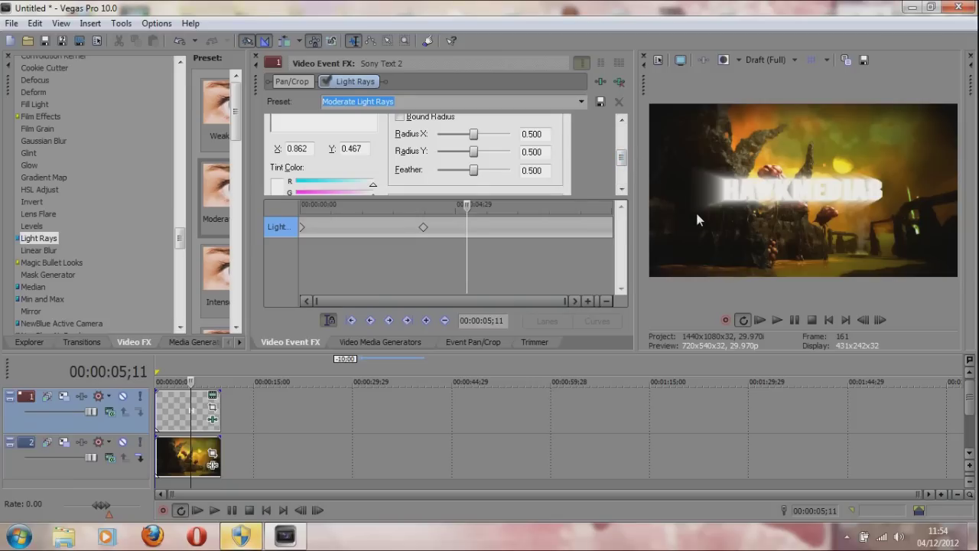
Step: Apply the Reset to None preset to the first Light Rays keyframe (Strength 0.000)
{"action": "left_click", "coordinate": [302, 226]}
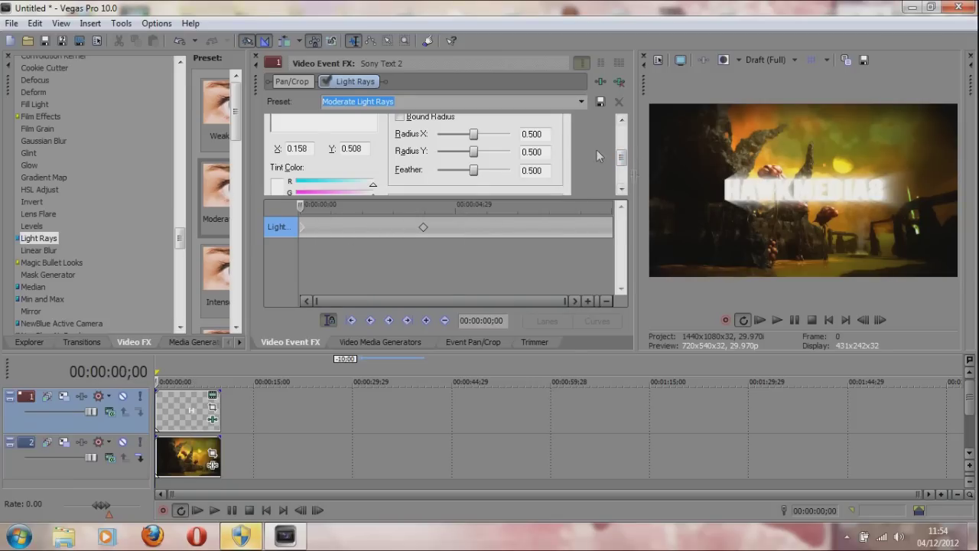
{"action": "left_click_drag", "start_coordinate": [623, 160], "coordinate": [621, 135]}
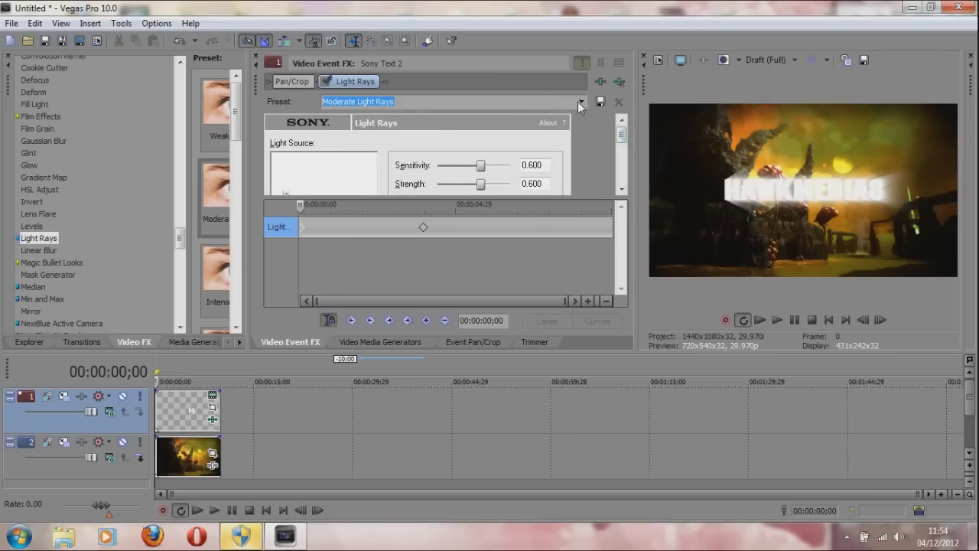
{"action": "left_click", "coordinate": [580, 102]}
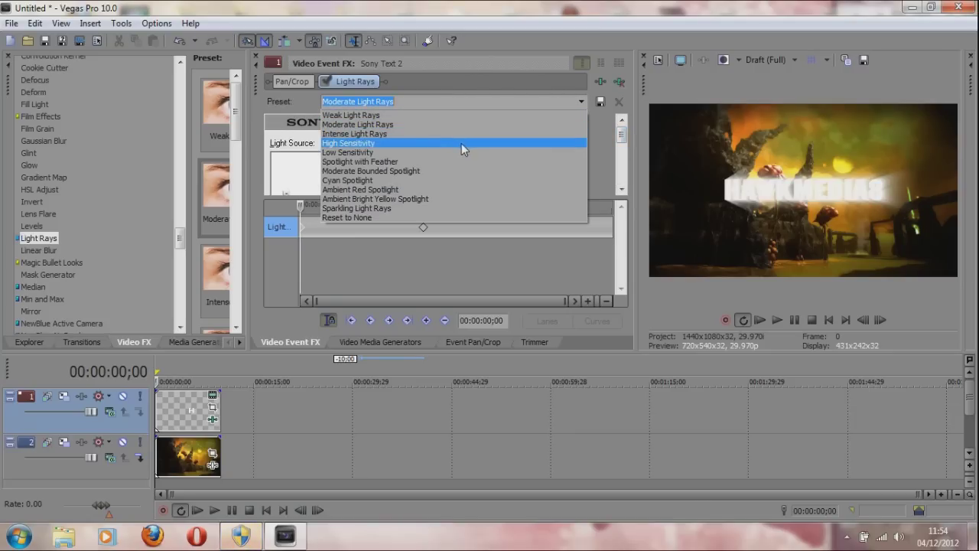
{"action": "double_click", "coordinate": [424, 217]}
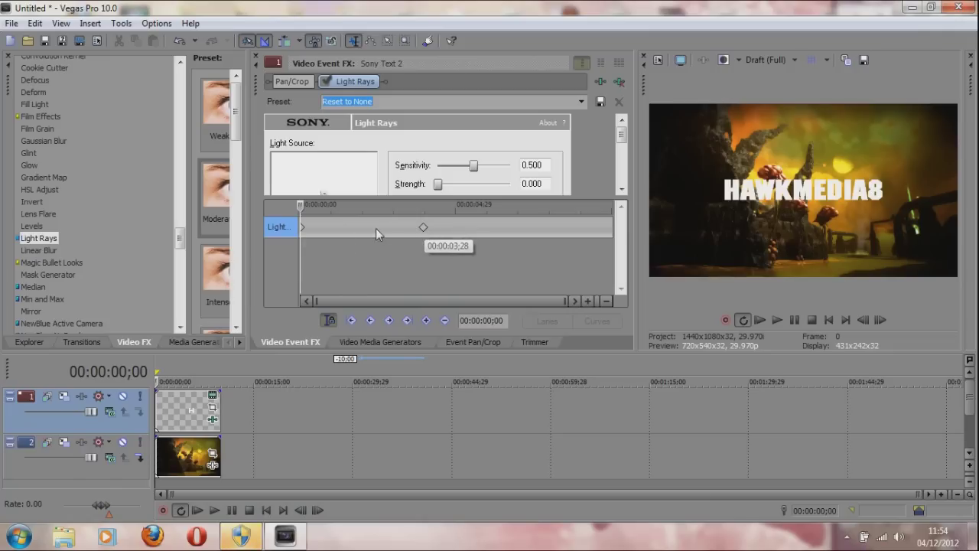
Step: Play from the start and pause to see the rays building up
{"action": "left_click", "coordinate": [762, 320]}
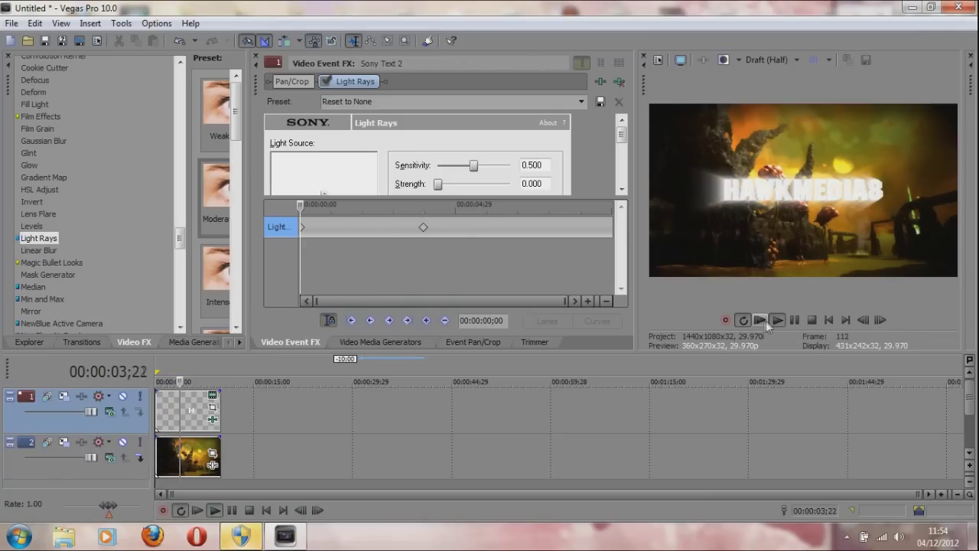
{"action": "left_click", "coordinate": [794, 319]}
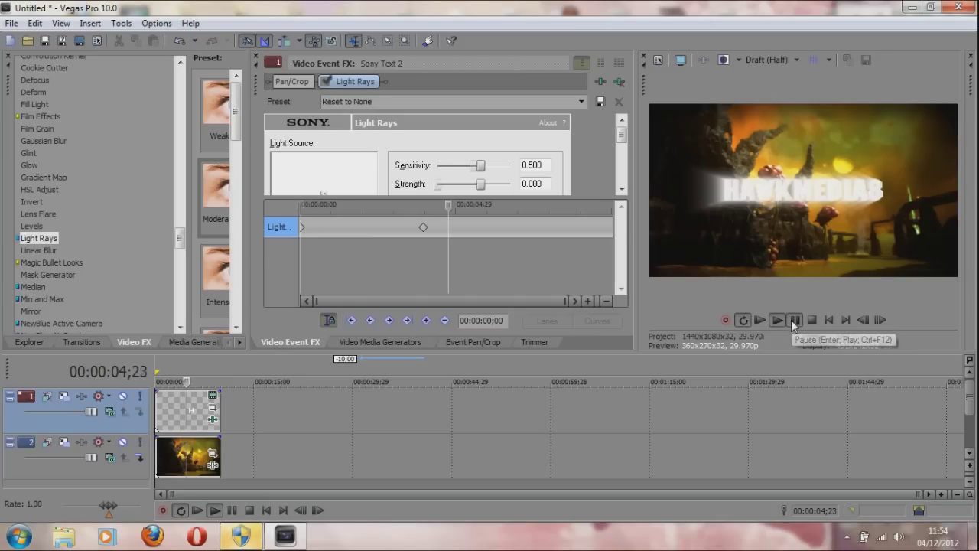
{"action": "left_click", "coordinate": [534, 228]}
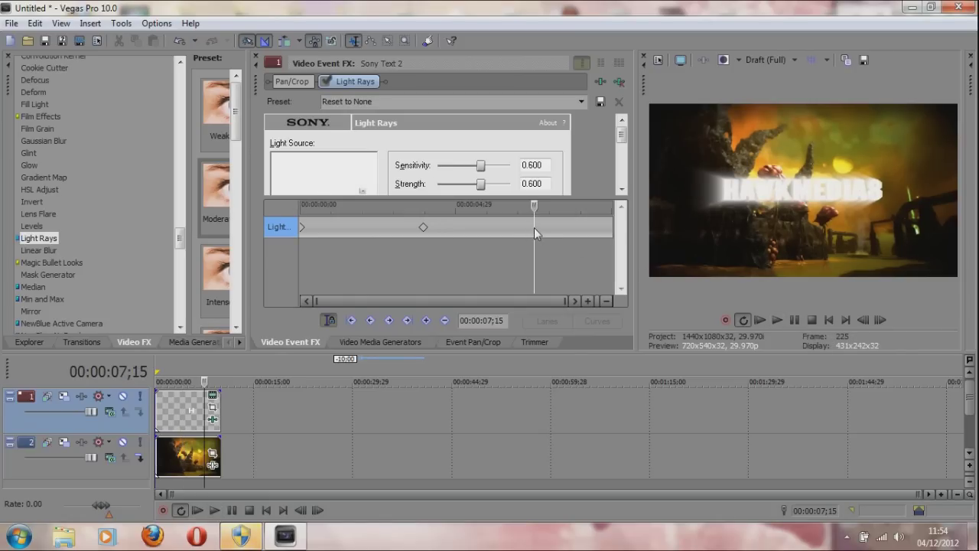
Step: Add a Light Rays keyframe at 00:00:07;15 reset to None (Strength 0.000)
{"action": "left_click", "coordinate": [426, 320]}
{"action": "left_click", "coordinate": [583, 103]}
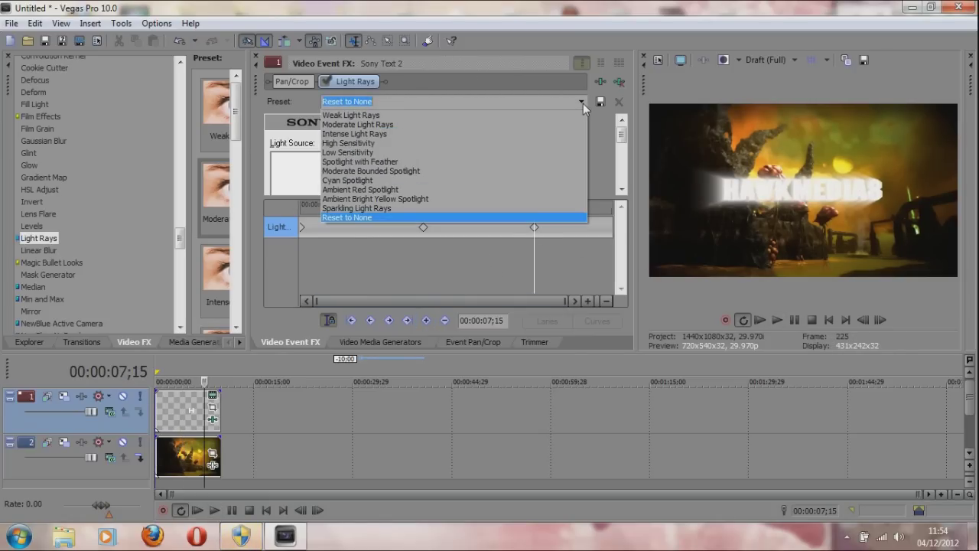
{"action": "left_click", "coordinate": [449, 215]}
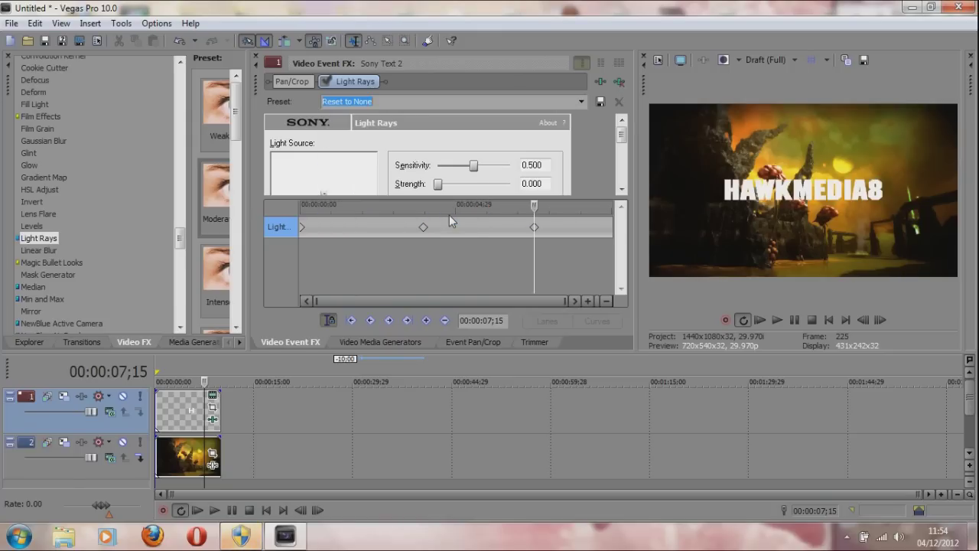
Step: Play the project from the start to preview the rays sweeping out
{"action": "left_click", "coordinate": [761, 321]}
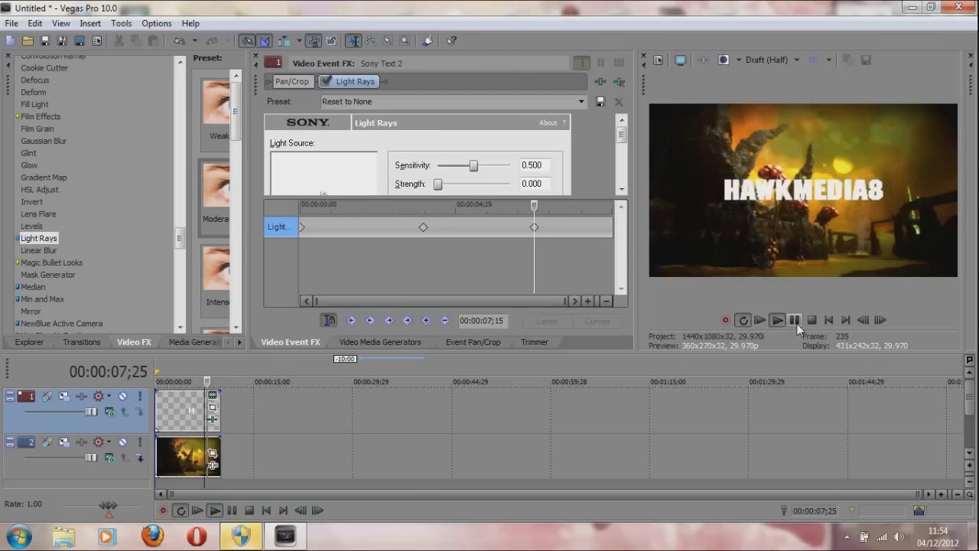
{"action": "left_click", "coordinate": [795, 321]}
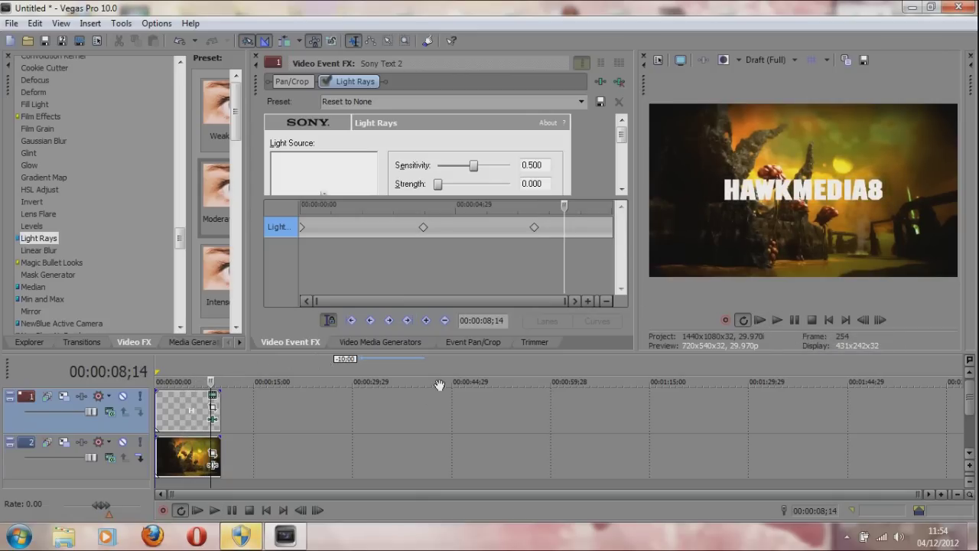
{"action": "left_click", "coordinate": [214, 456]}
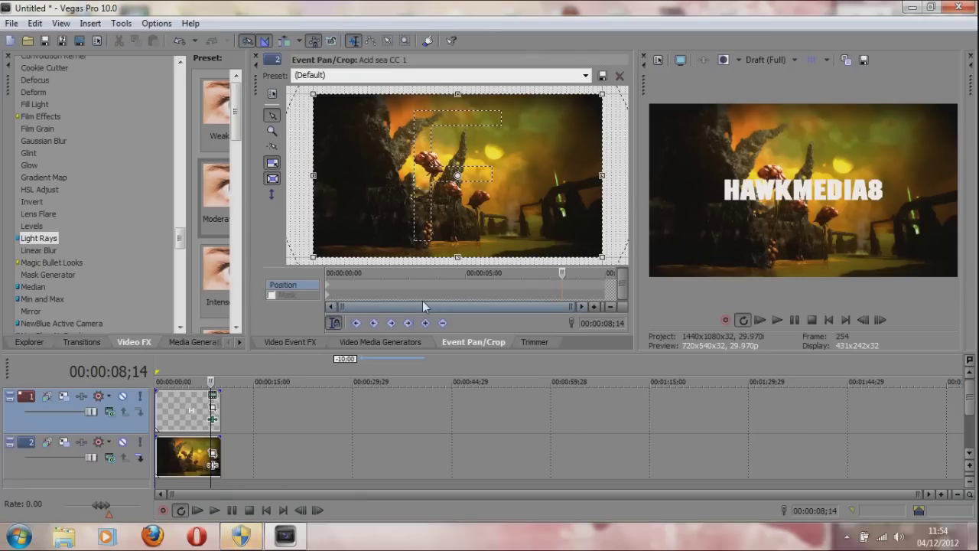
Step: Add a Pan/Crop keyframe at 00:00:02;29 with a tighter crop on Acid sea CC 1, then preview
{"action": "left_click", "coordinate": [408, 285]}
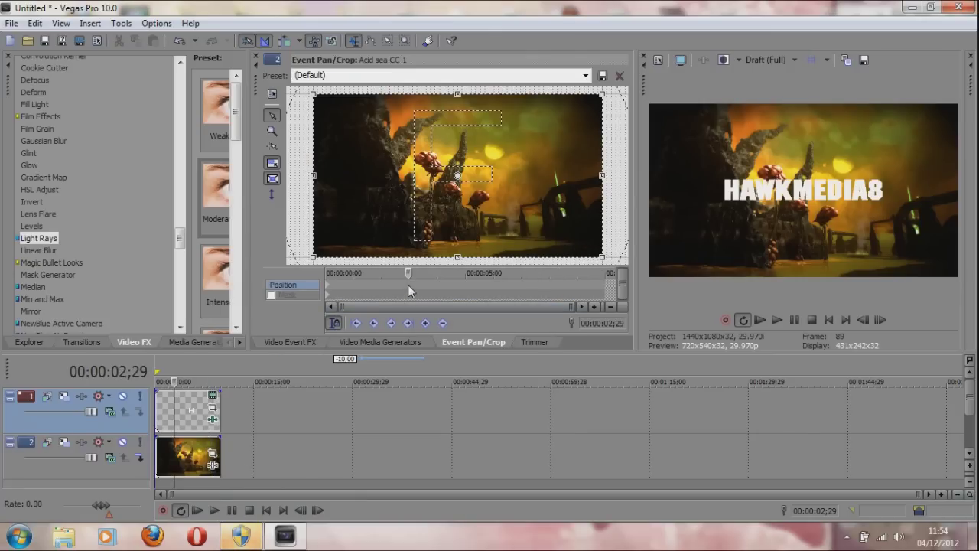
{"action": "left_click", "coordinate": [425, 323]}
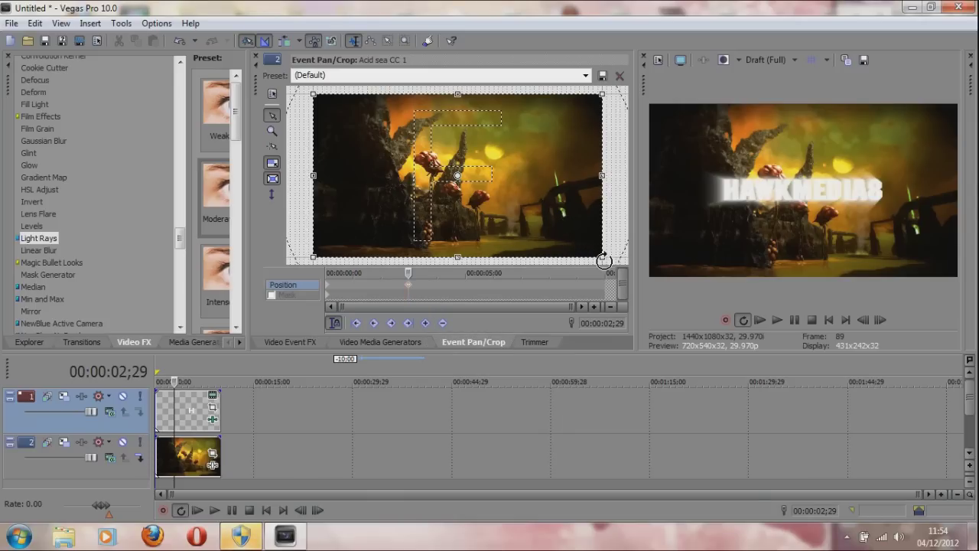
{"action": "left_click_drag", "start_coordinate": [601, 255], "coordinate": [535, 216]}
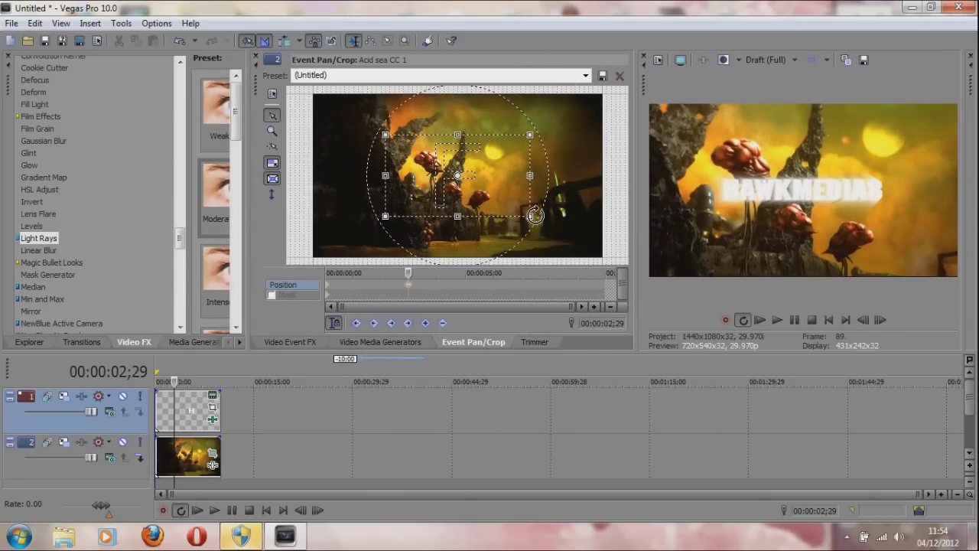
{"action": "left_click", "coordinate": [760, 322]}
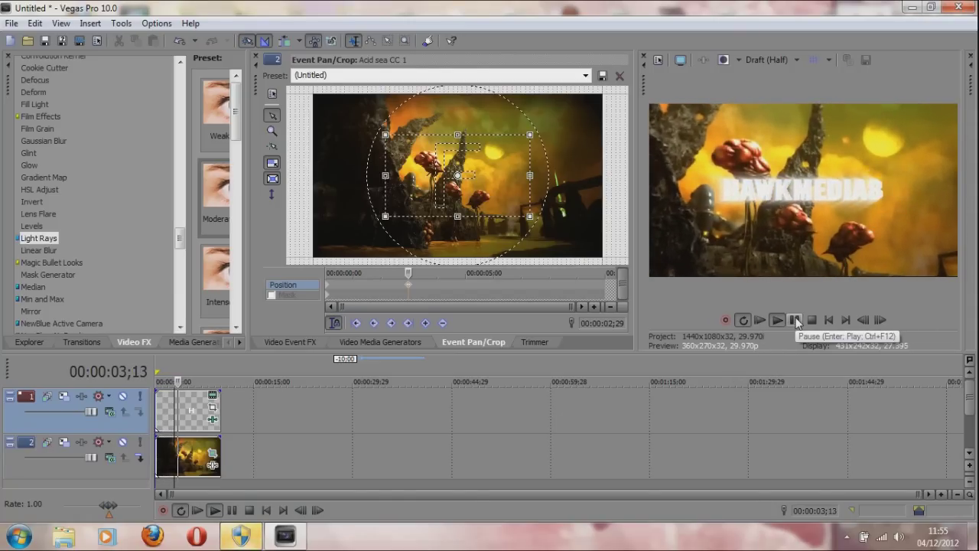
{"action": "left_click", "coordinate": [796, 322]}
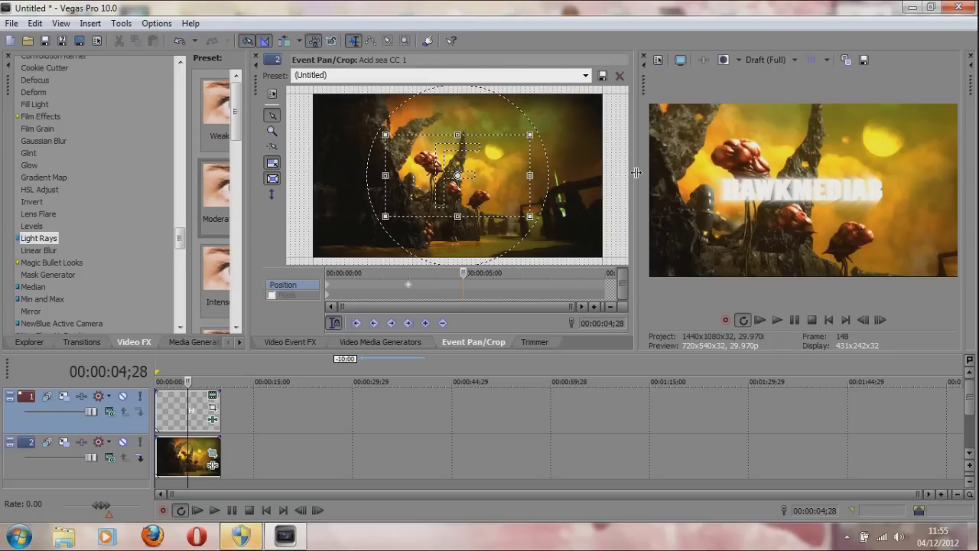
Step: Drag the splitters to enlarge the Event Pan/Crop area and shrink the video preview
{"action": "left_click_drag", "start_coordinate": [636, 173], "coordinate": [664, 177]}
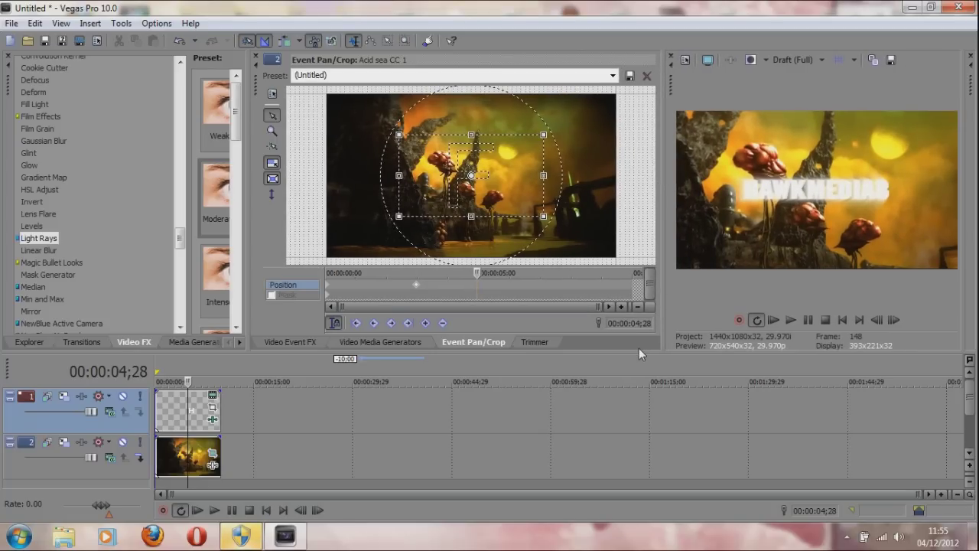
{"action": "left_click_drag", "start_coordinate": [633, 352], "coordinate": [629, 339]}
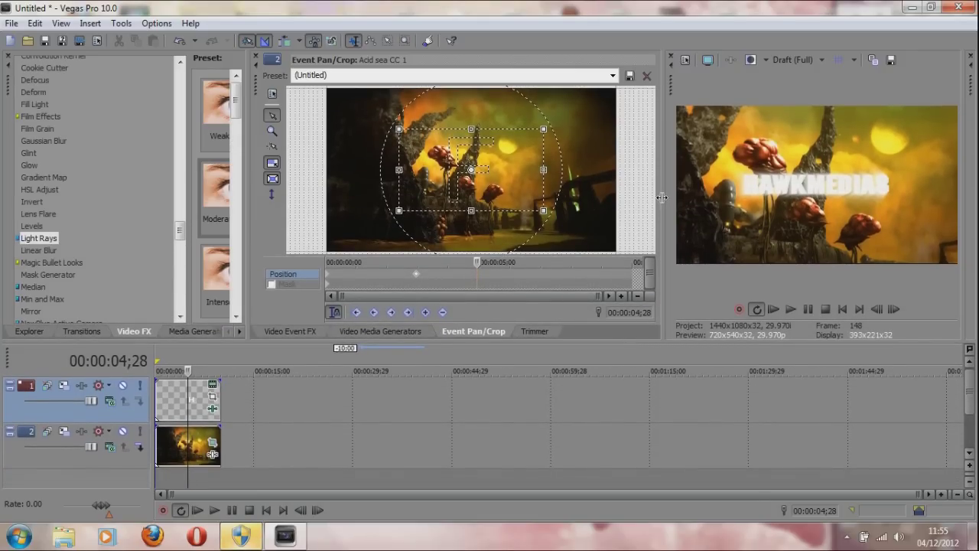
{"action": "left_click_drag", "start_coordinate": [662, 195], "coordinate": [684, 192]}
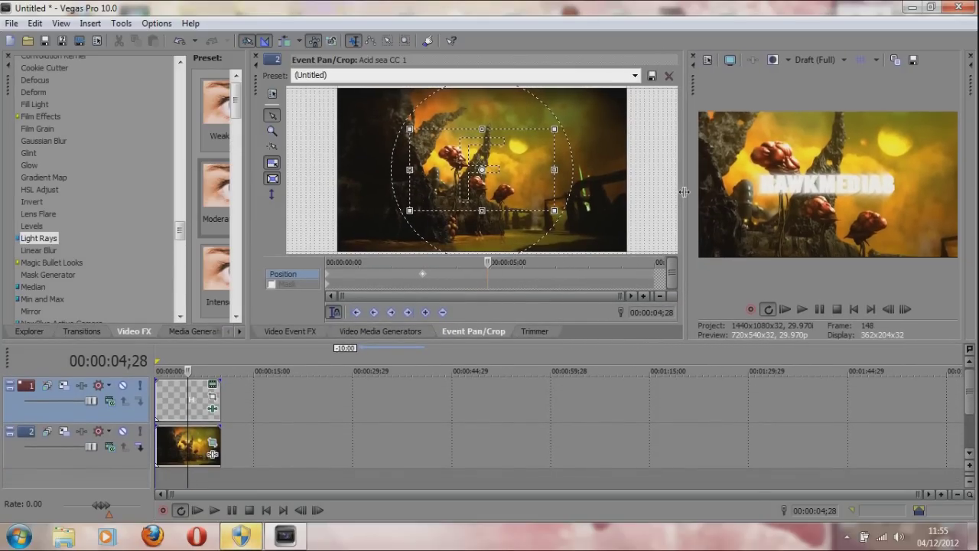